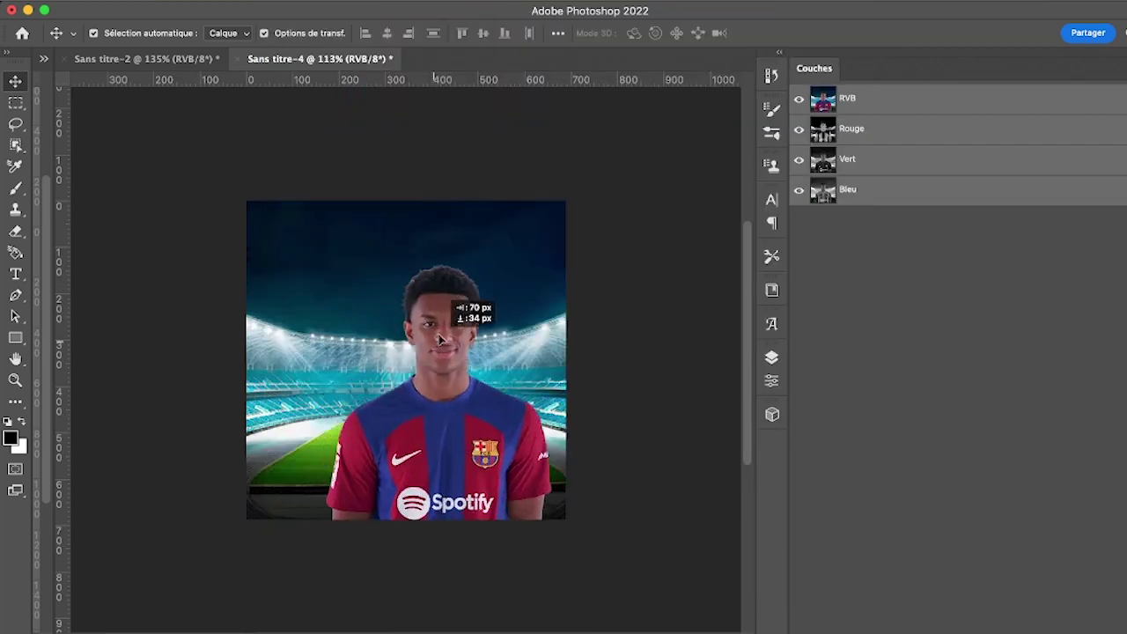
Nudge the player photo right and lower, then hide the stadium and white background layers
drag(478, 347, 418, 291)
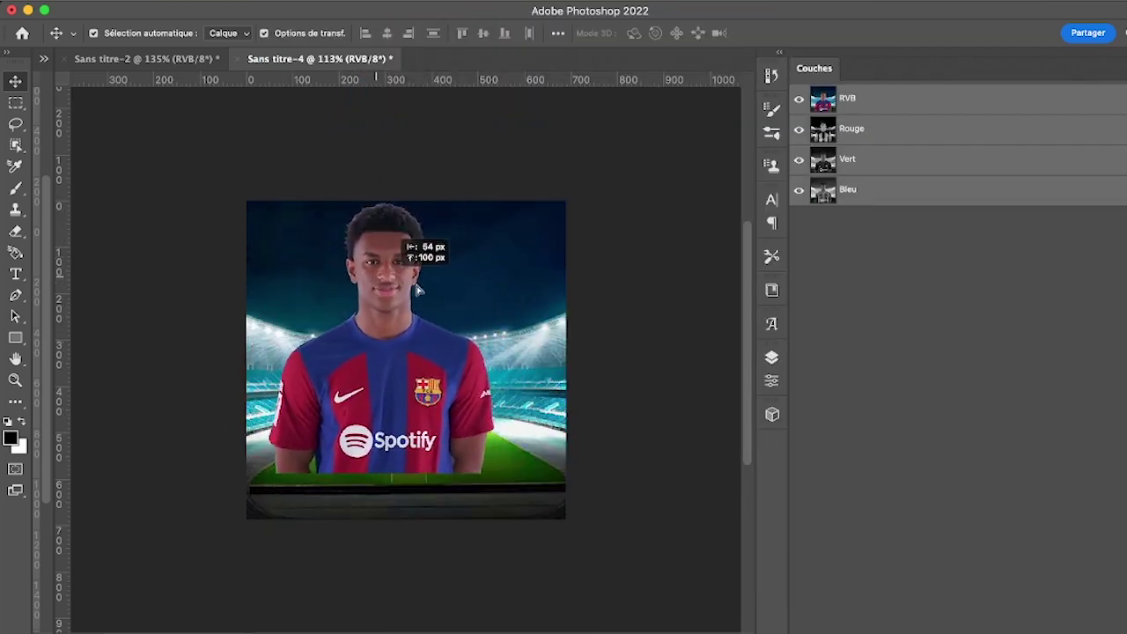
drag(418, 291, 437, 298)
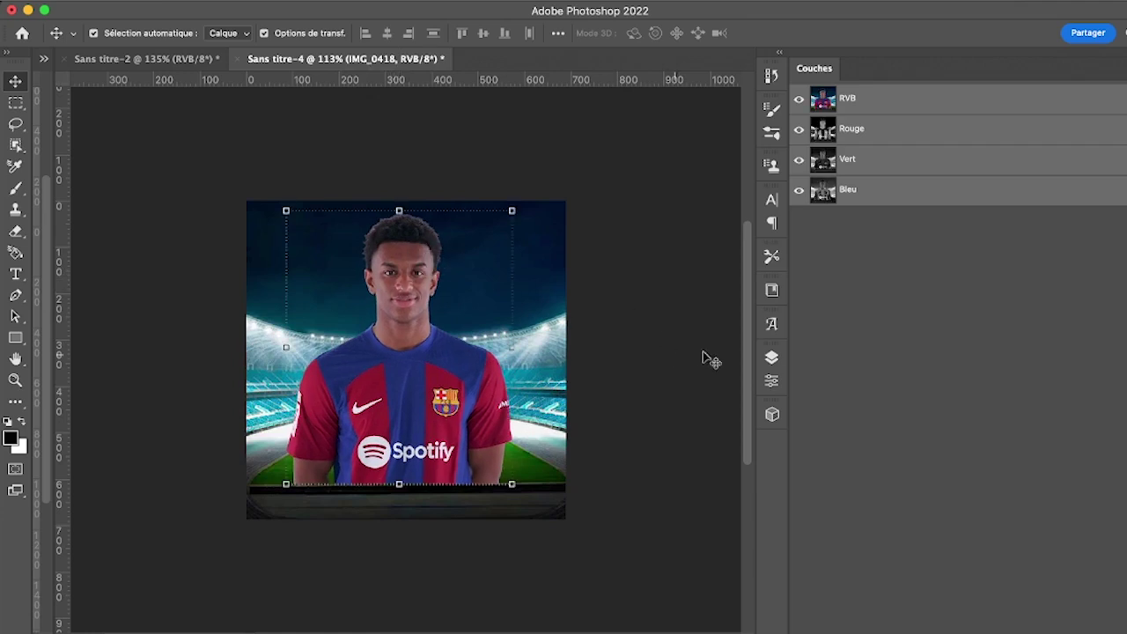
click(772, 356)
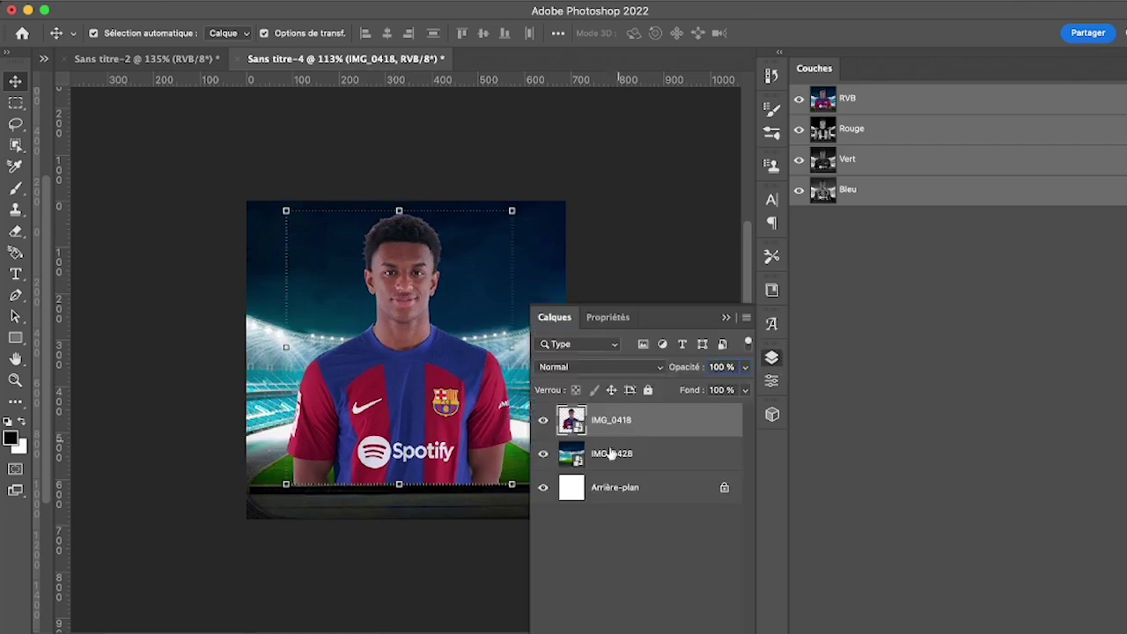
click(545, 454)
click(544, 487)
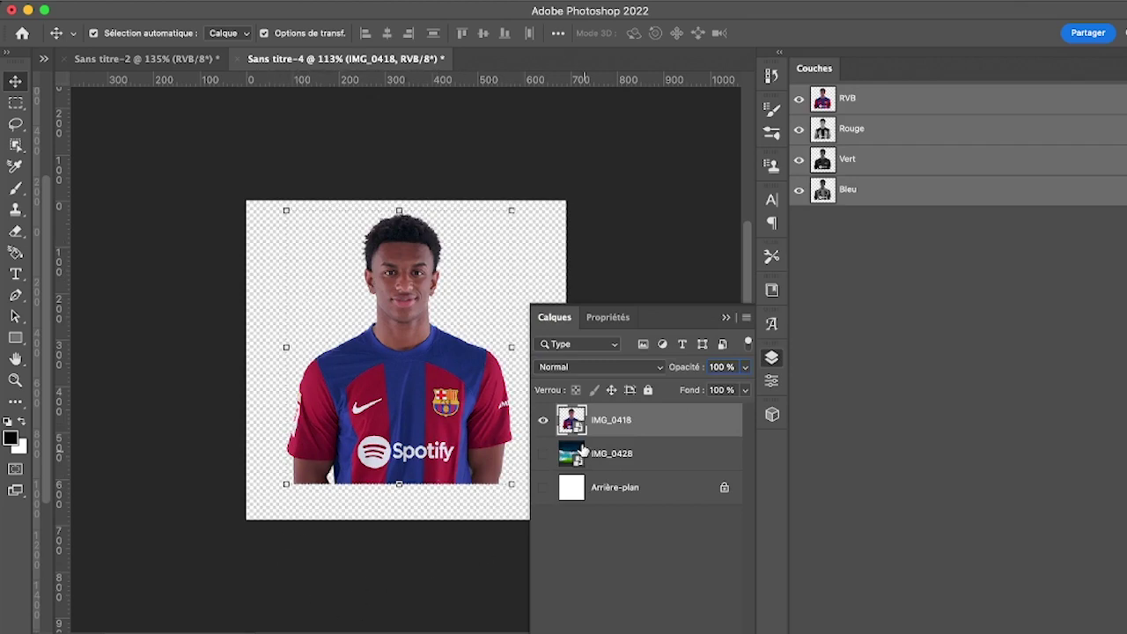
Show both background layers again and move the player photo slightly lower
click(543, 454)
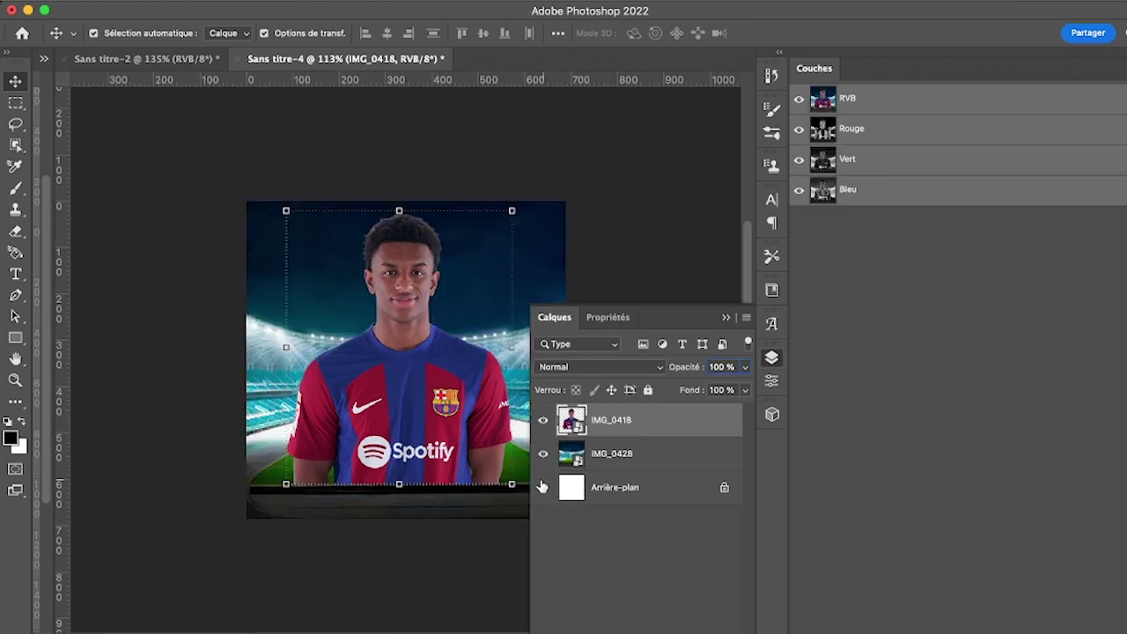
click(543, 487)
drag(426, 361, 431, 396)
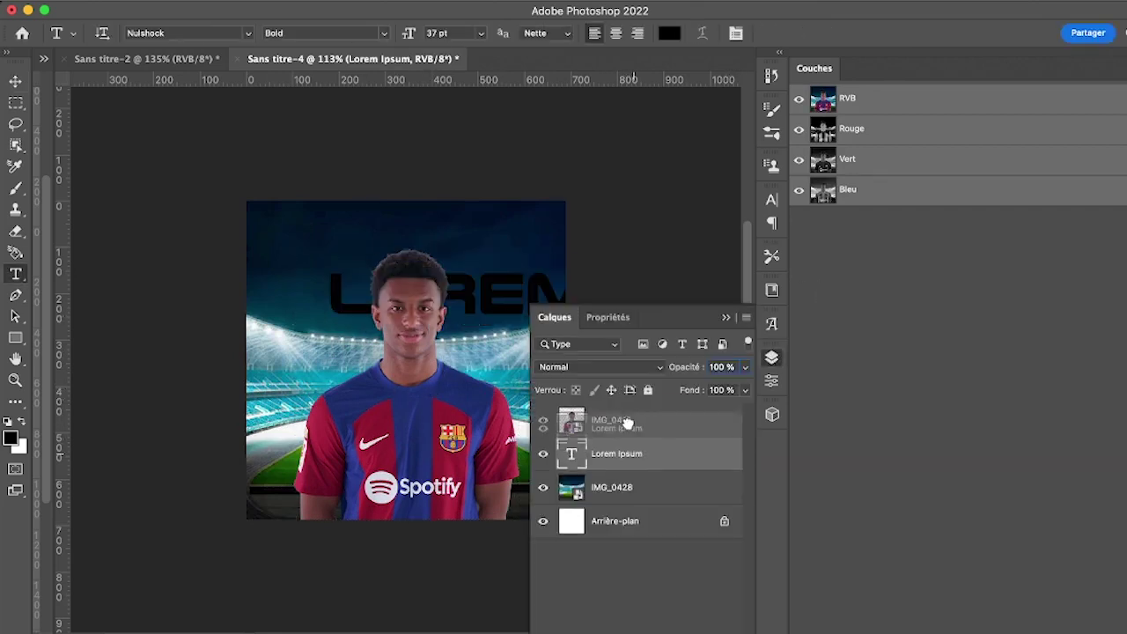
Move the text layer above the player photo and retype the LOREM line as BOUM
drag(629, 452, 629, 417)
click(371, 287)
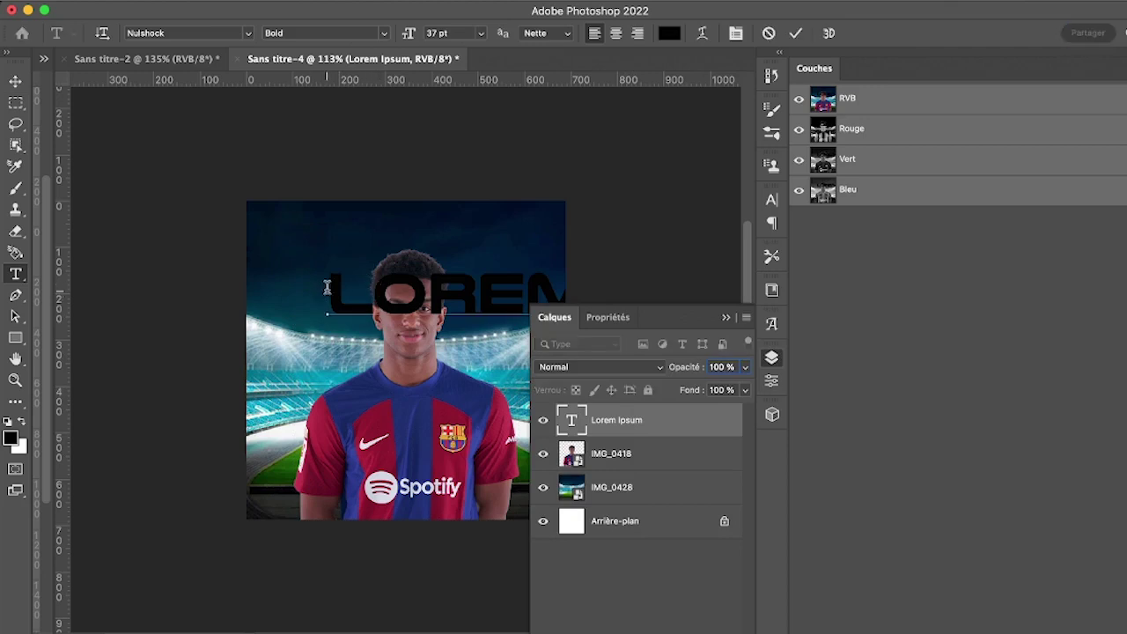
mouse_move(324, 291)
mouse_down()
mouse_move(673, 320)
mouse_move(742, 356)
mouse_up()
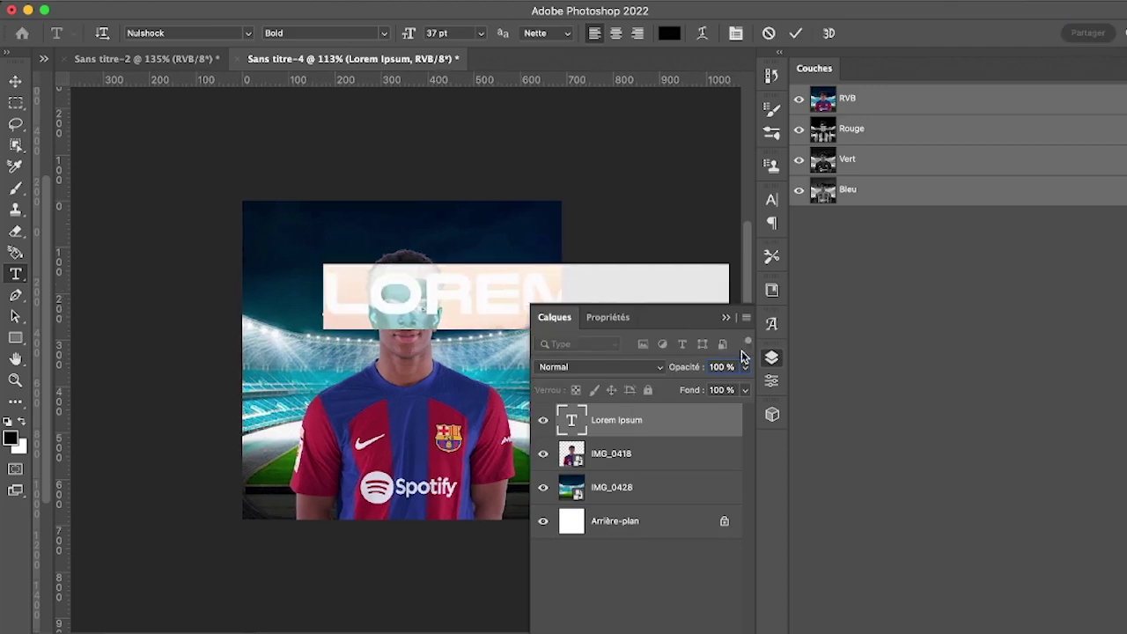
text(BUM)
key(Left)
key(Left)
text(O)
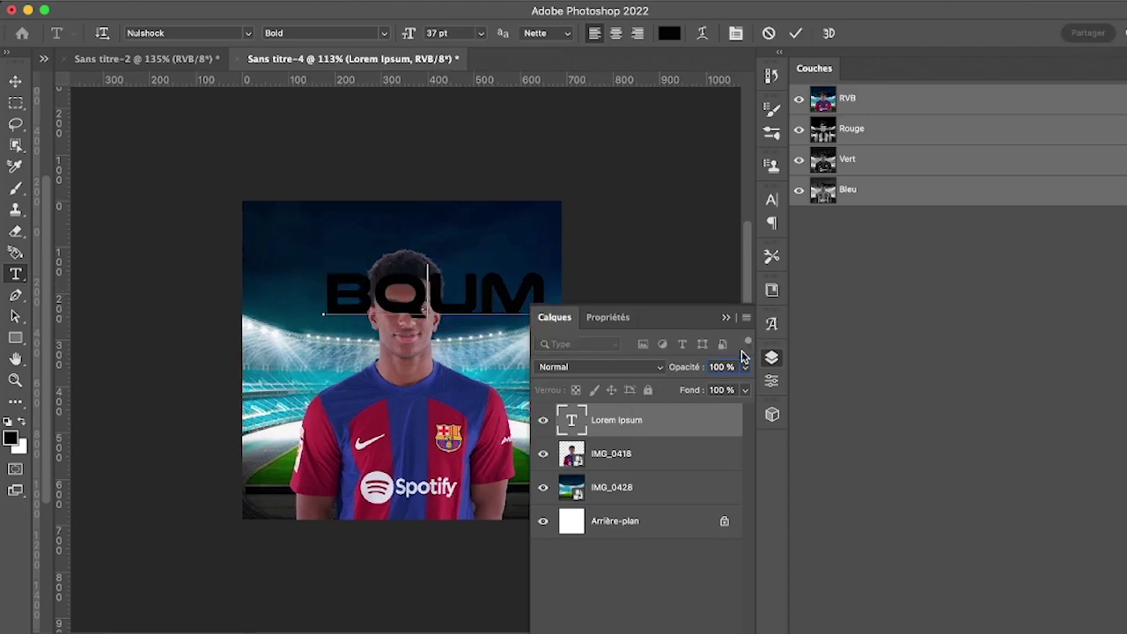
Replace the BOUM text with BALDÉ, using an accented É, and select it
key(ctrl+t)
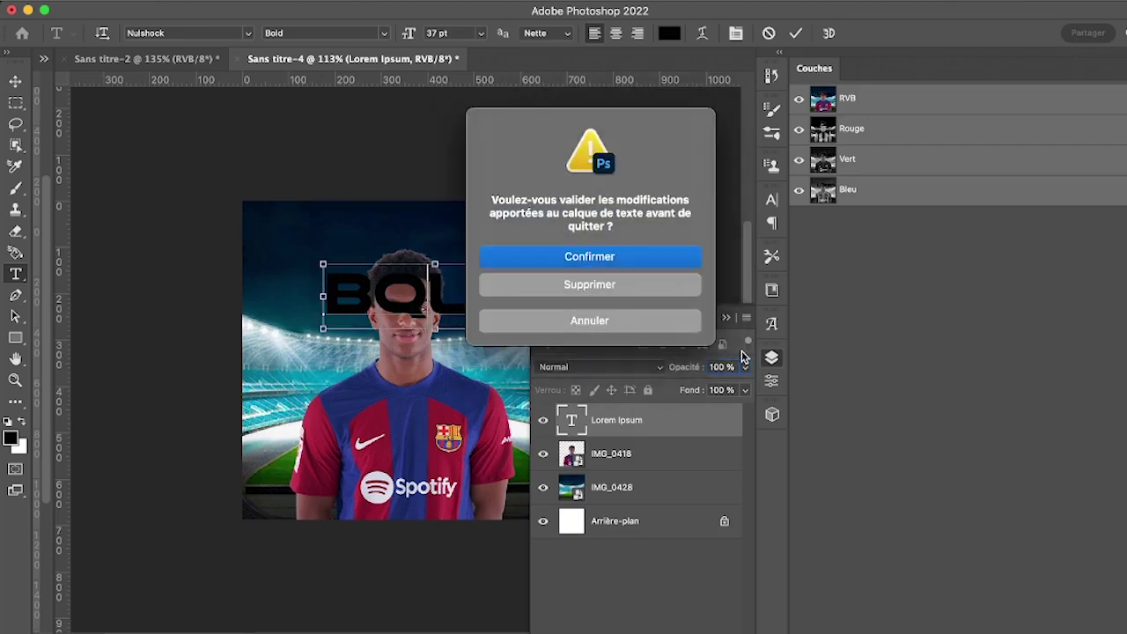
key(Escape)
key(ctrl+a)
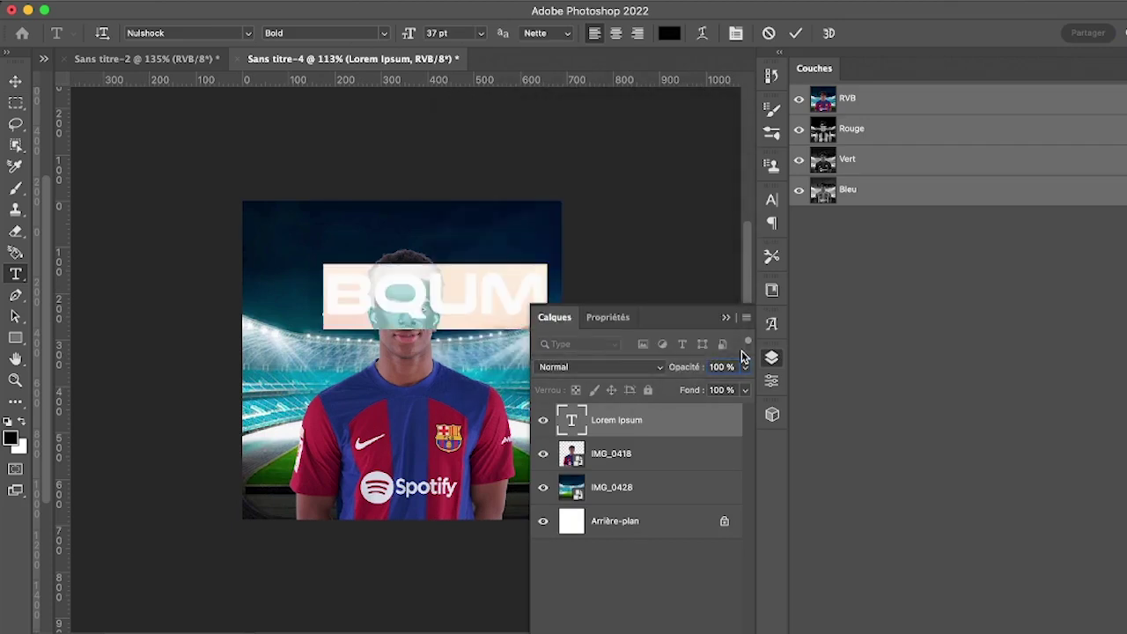
text(BA)
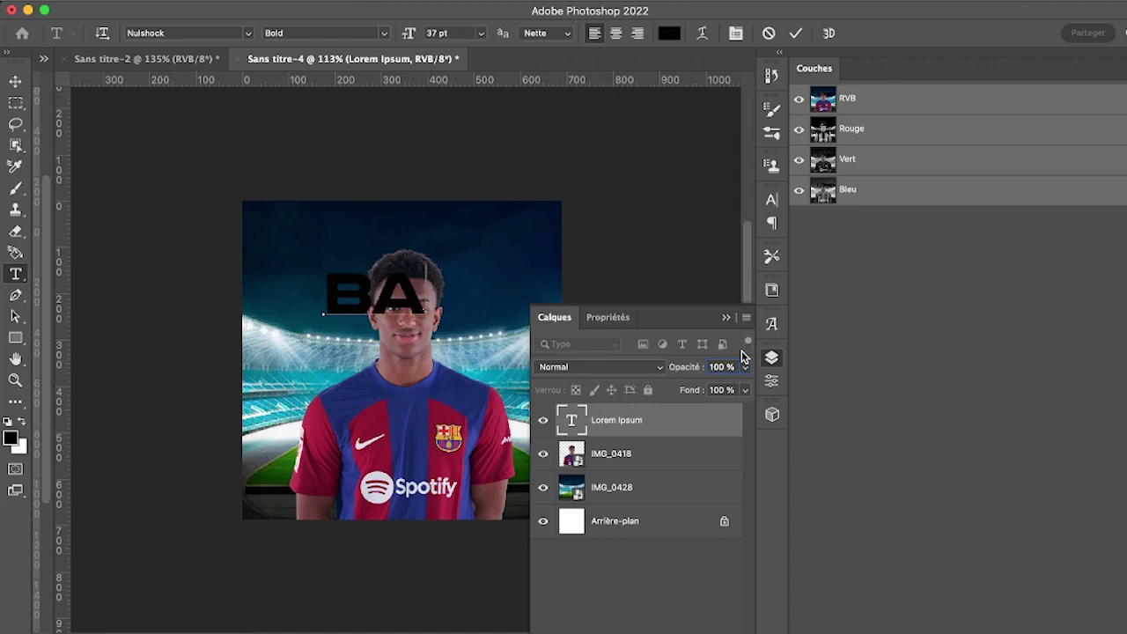
text(LDE)
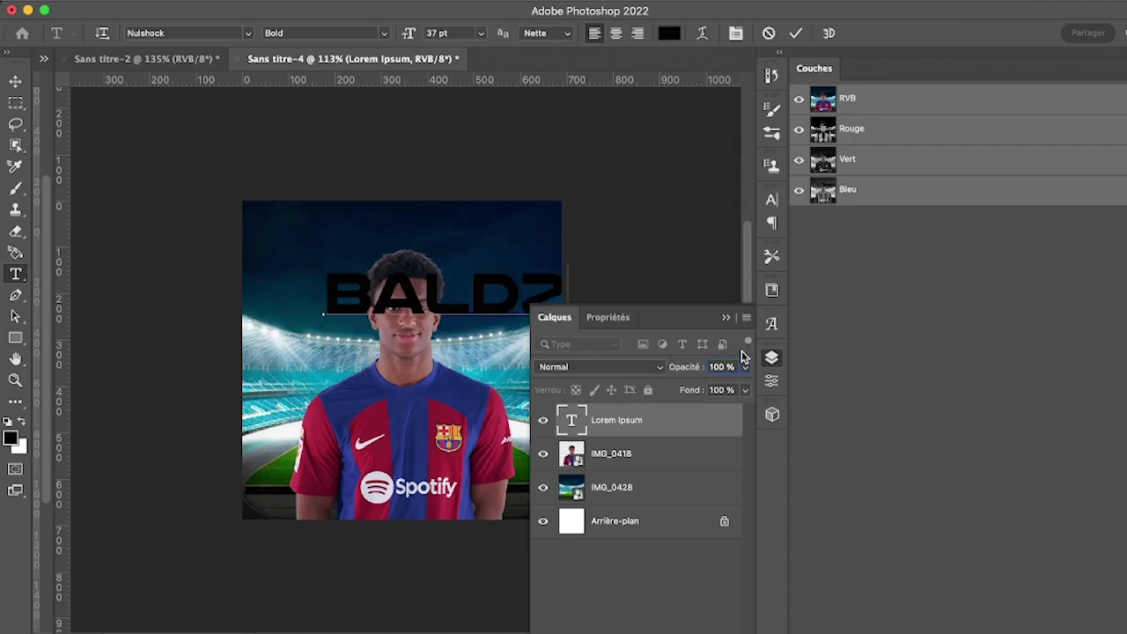
key(BackSpace)
text(É)
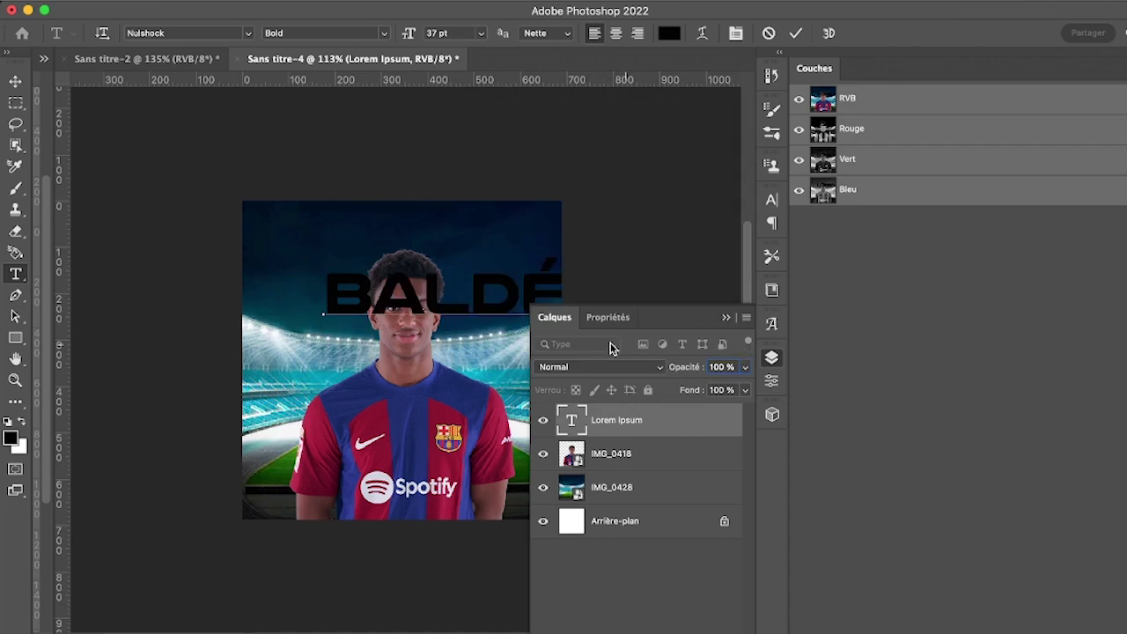
key(super+a)
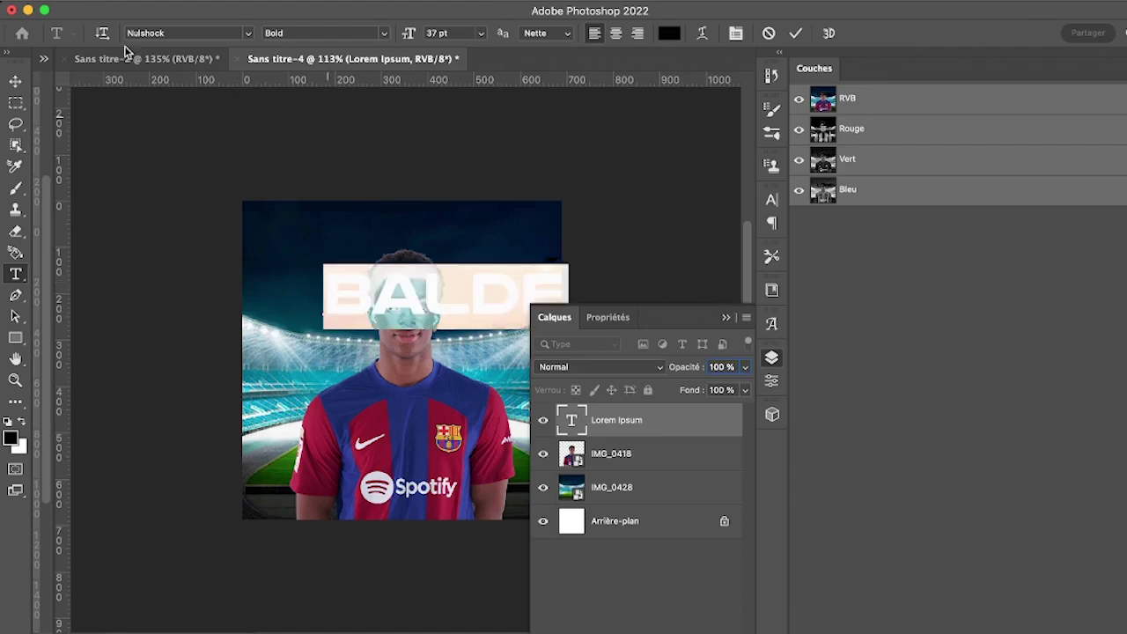
Set the BALDÉ text to the CHOXR font in near-white fdfbfb
click(250, 34)
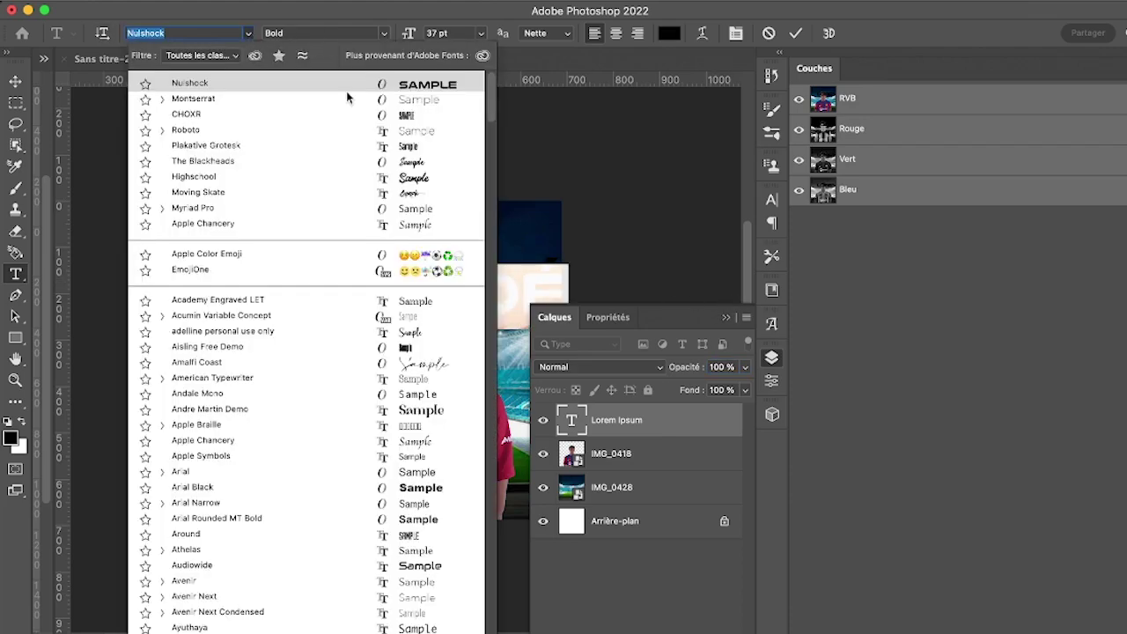
click(386, 115)
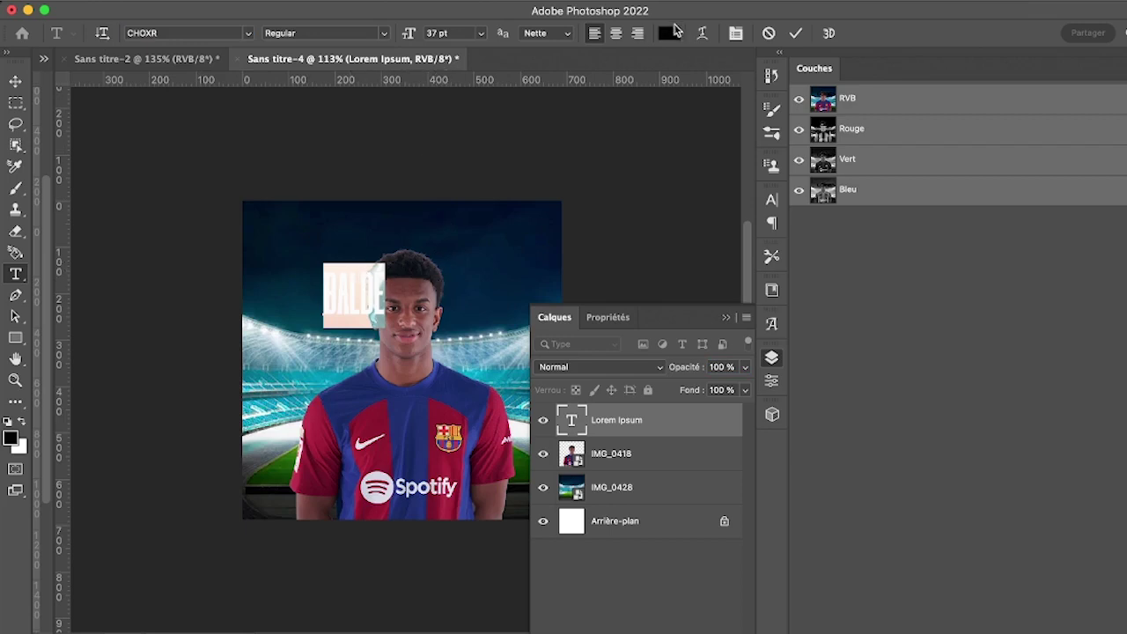
click(671, 34)
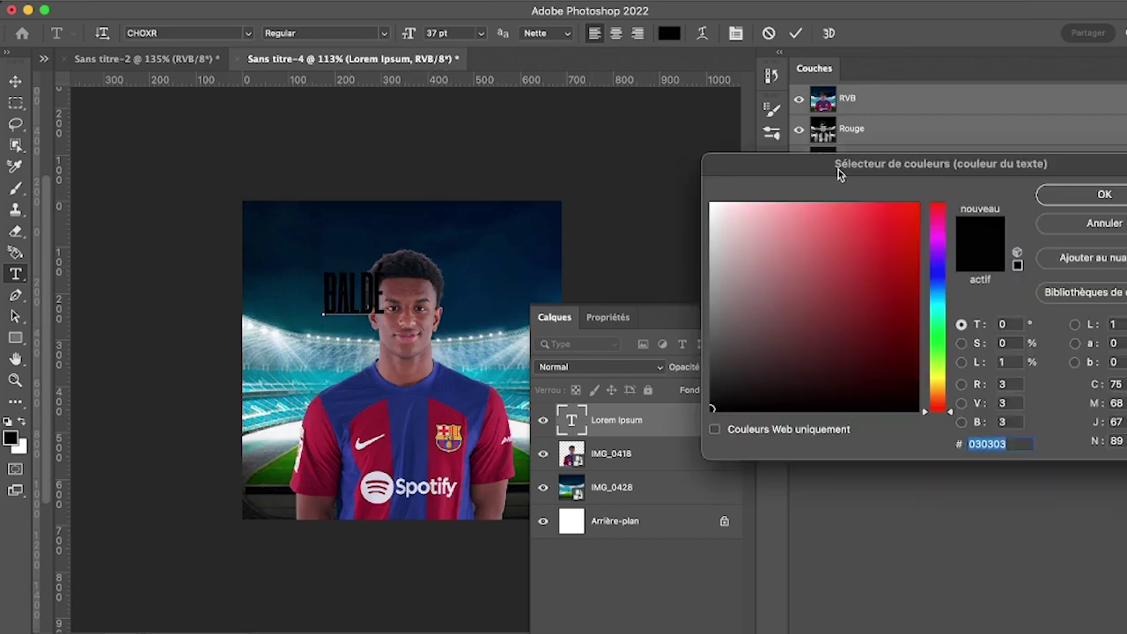
click(712, 203)
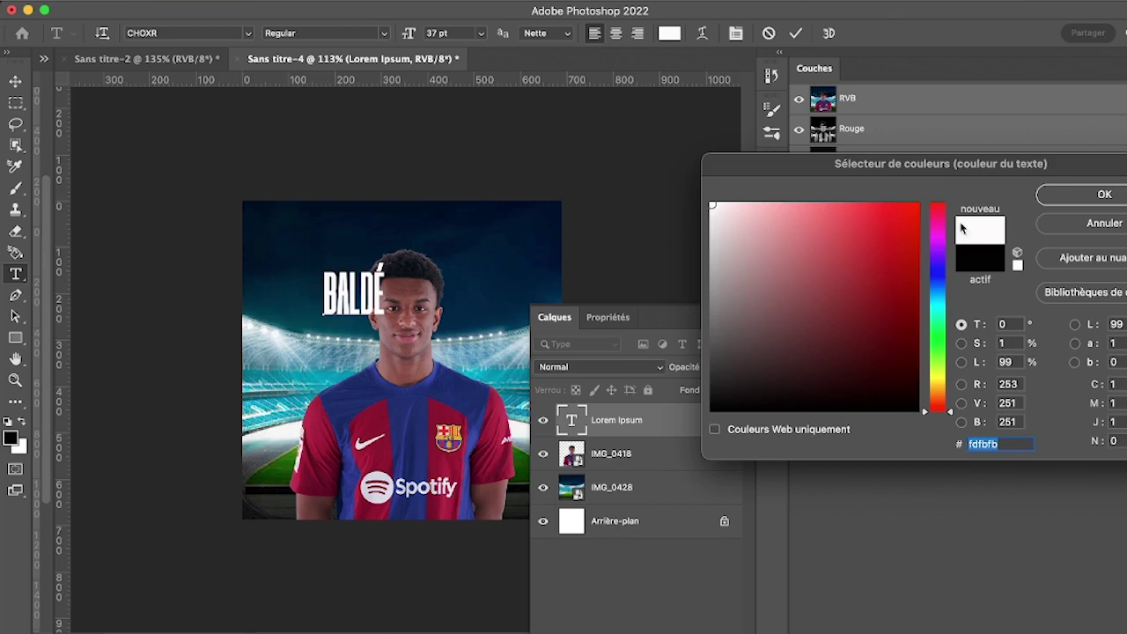
click(1098, 197)
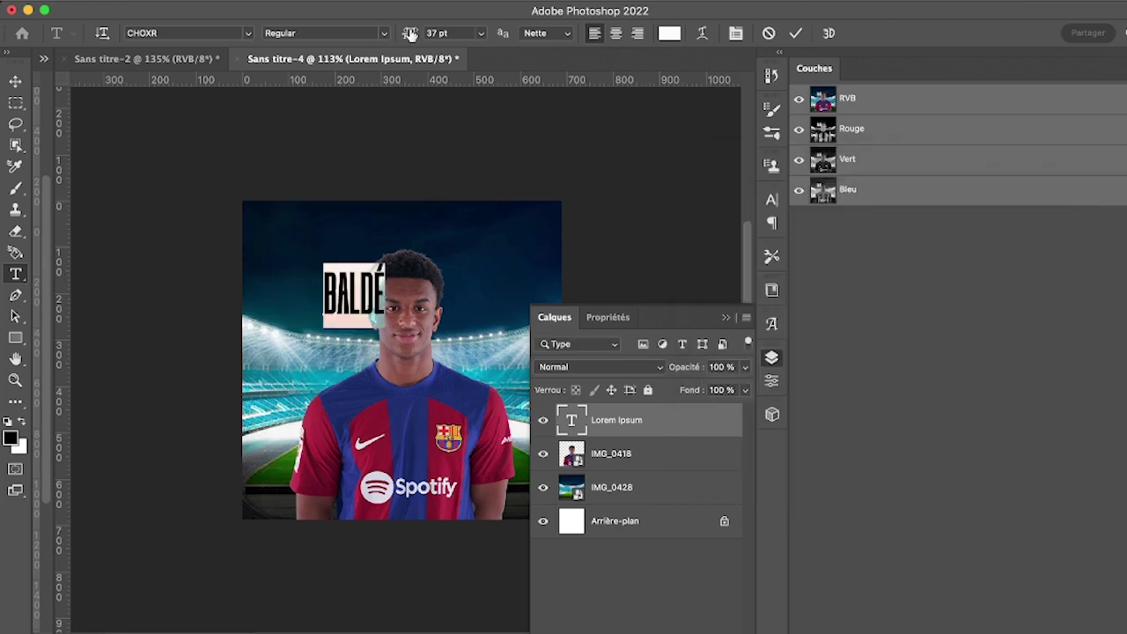
Enlarge BALDÉ to 169 pt and commit the text edits
drag(410, 34, 498, 40)
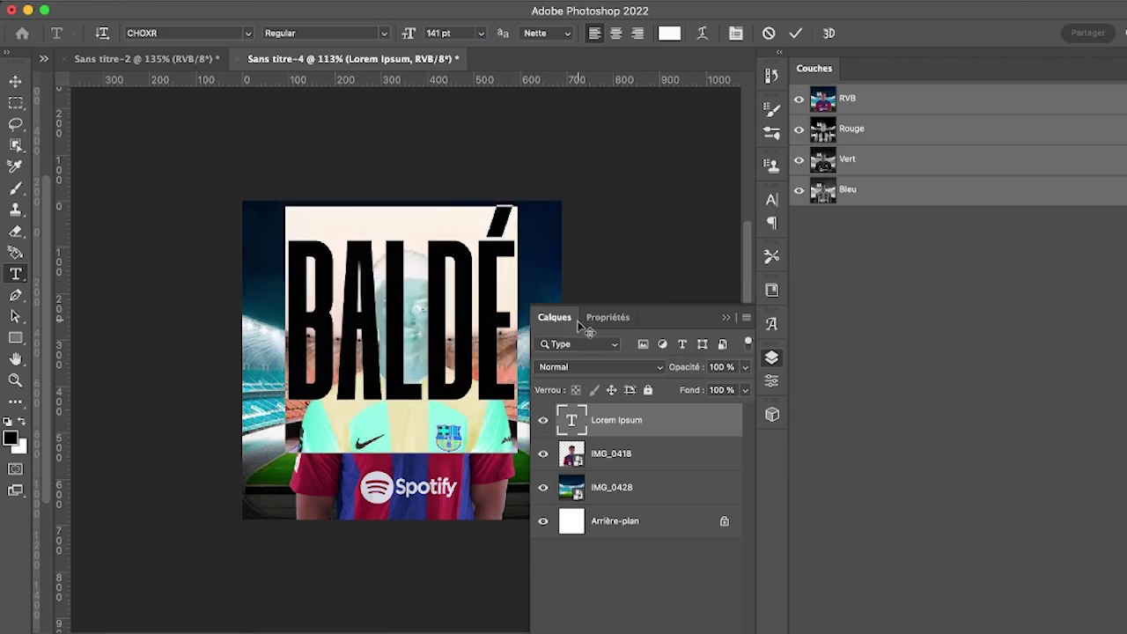
click(419, 249)
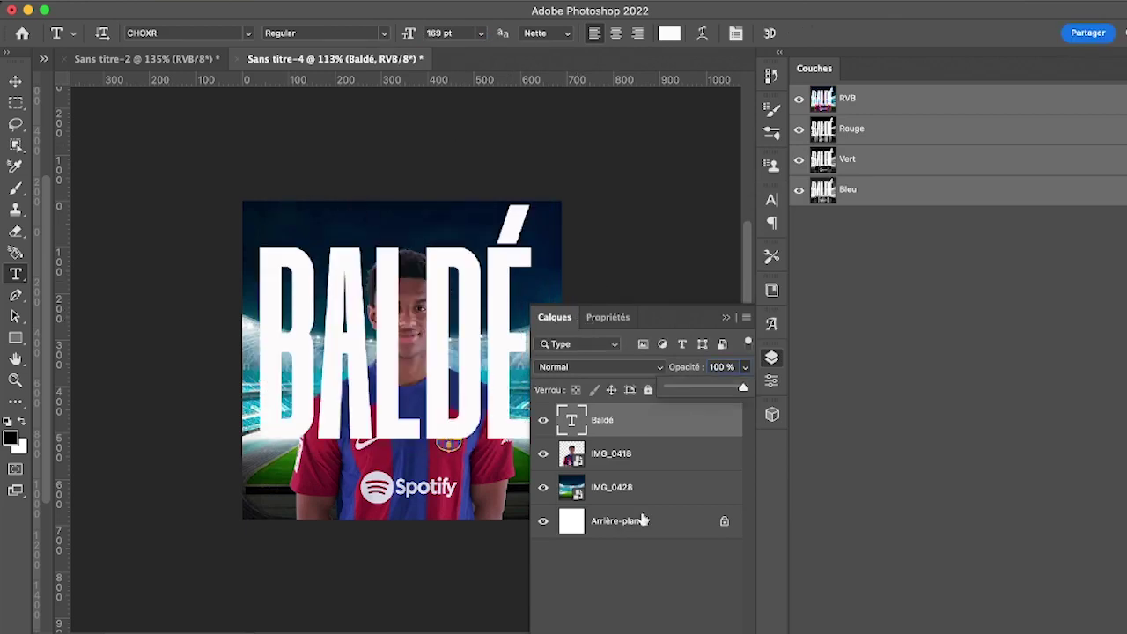
click(680, 425)
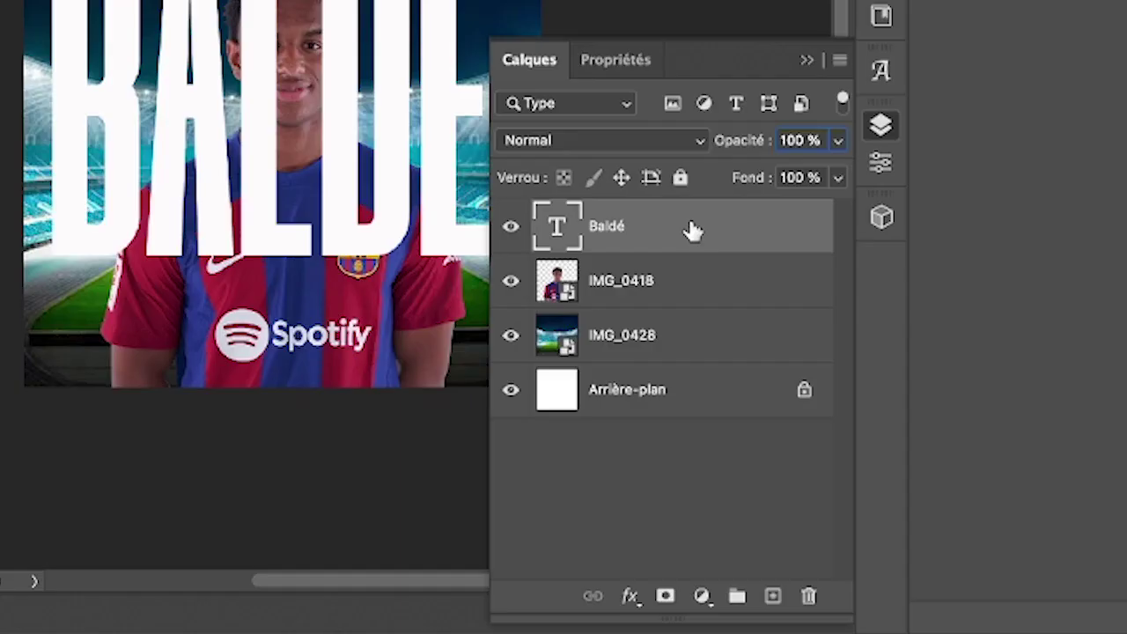
Duplicate the Baldé layer, move Baldé copie below IMG_0418, and select the original Baldé
key(ctrl+j)
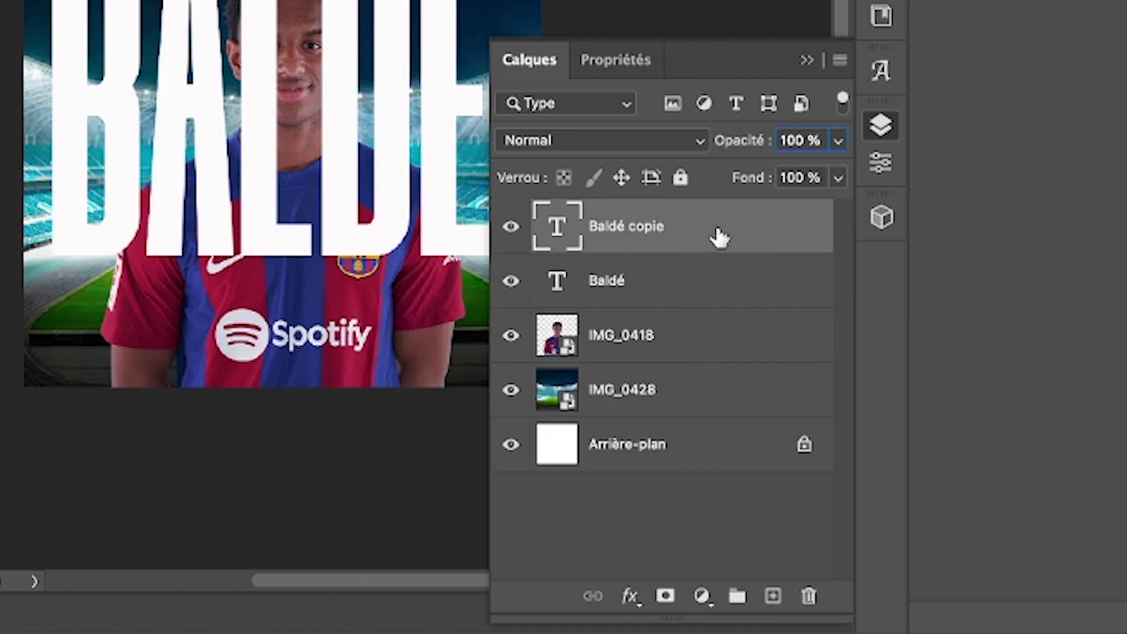
drag(719, 236, 707, 356)
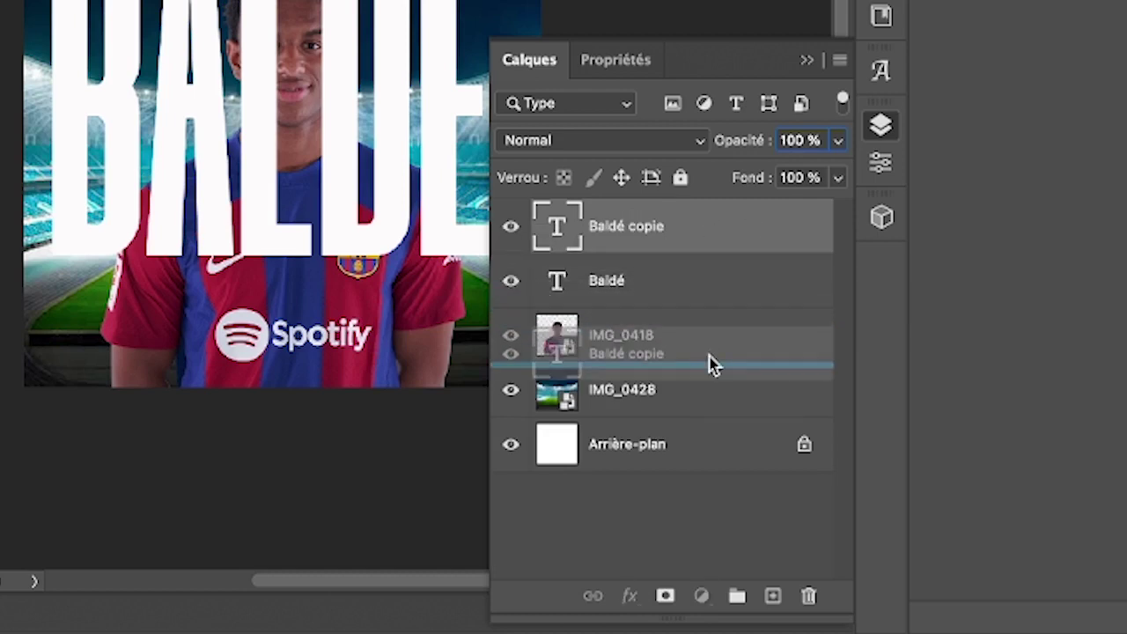
drag(708, 355, 711, 364)
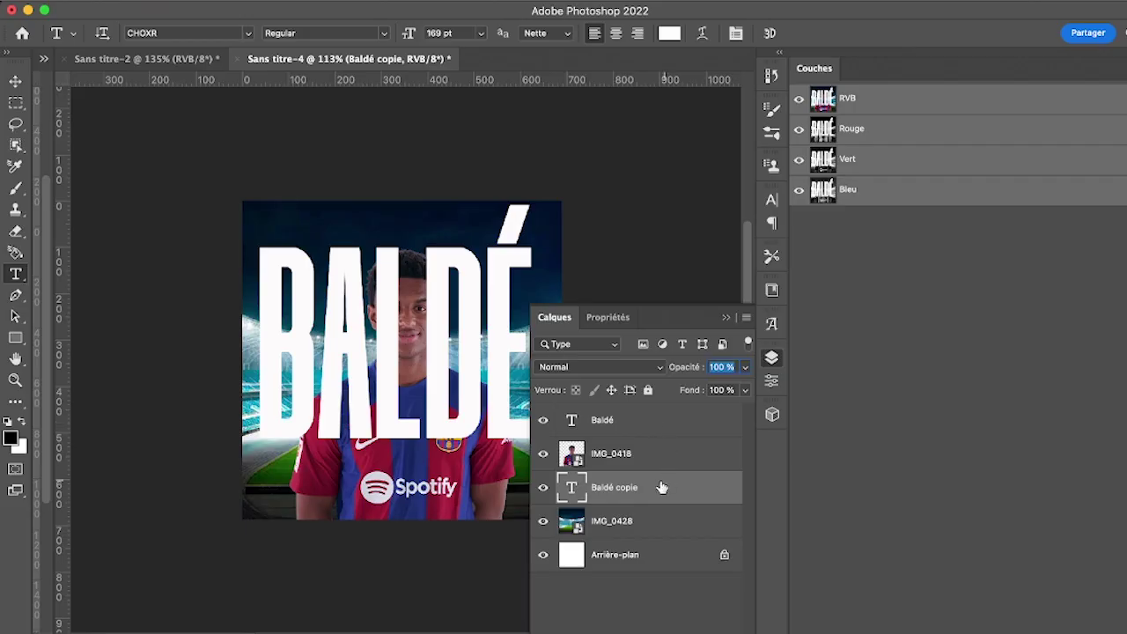
click(645, 425)
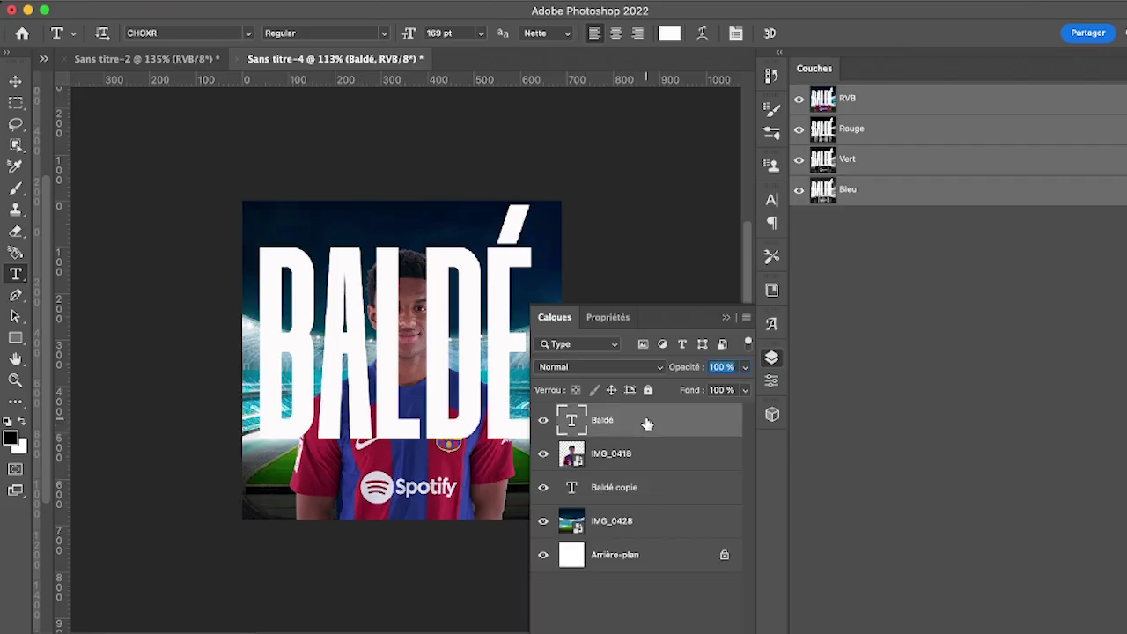
Give the top Baldé layer a 1 px white stroke and set its fill to 0%
double_click(697, 423)
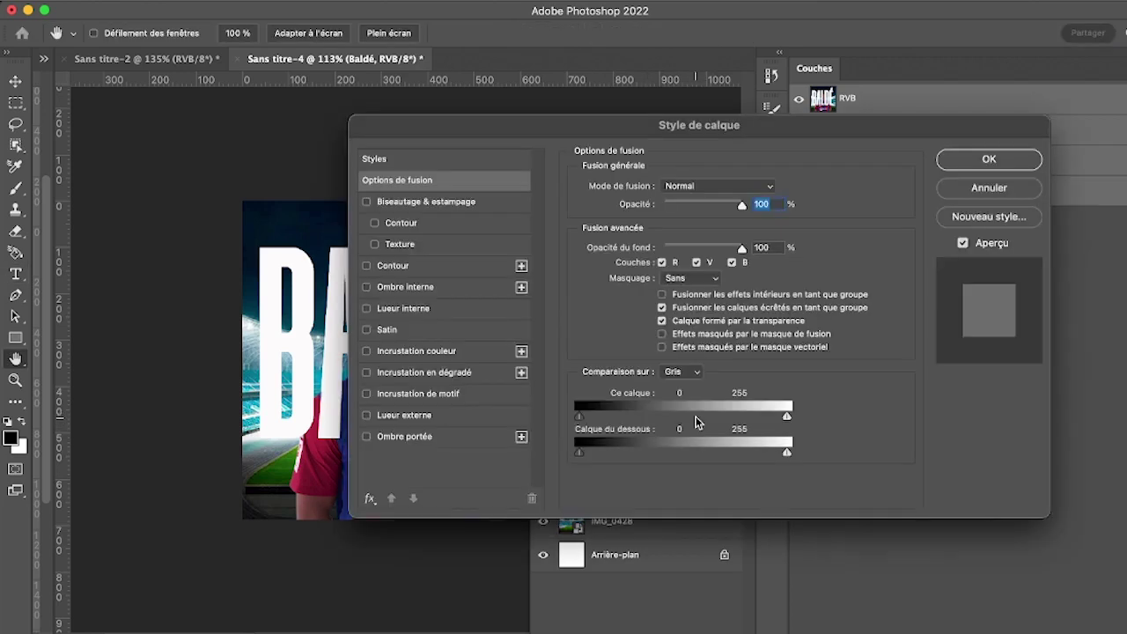
click(396, 267)
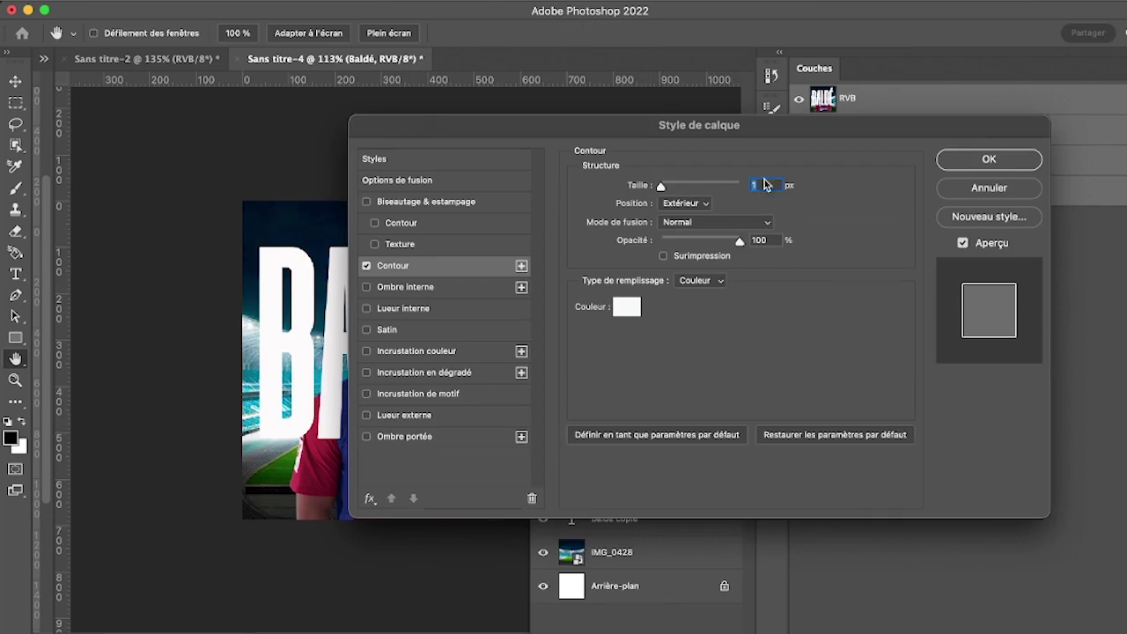
click(966, 166)
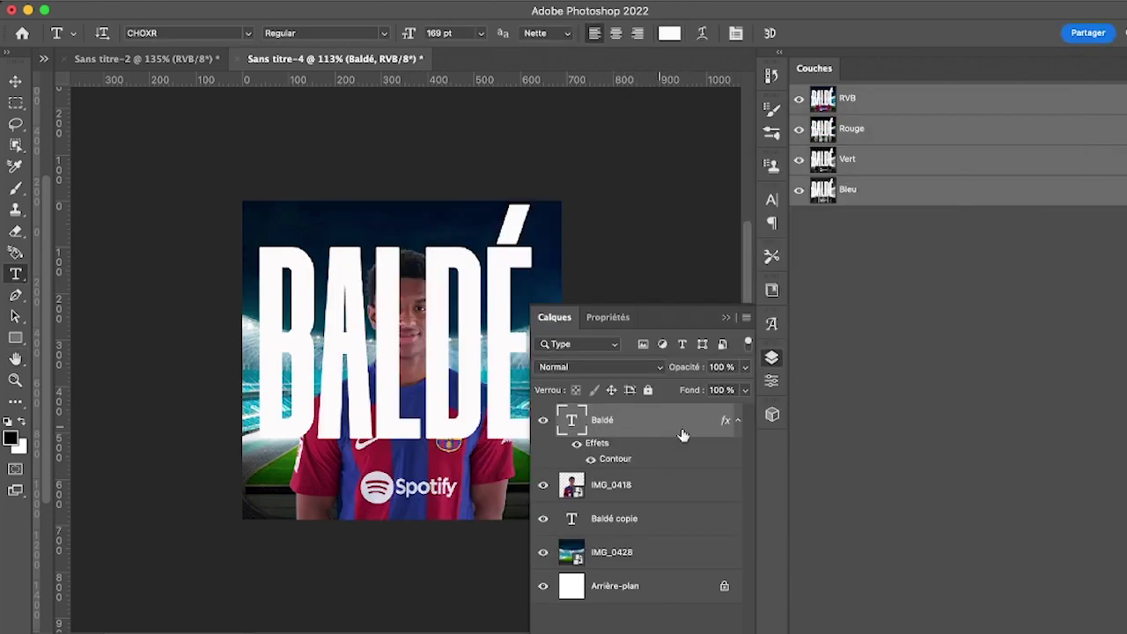
click(747, 390)
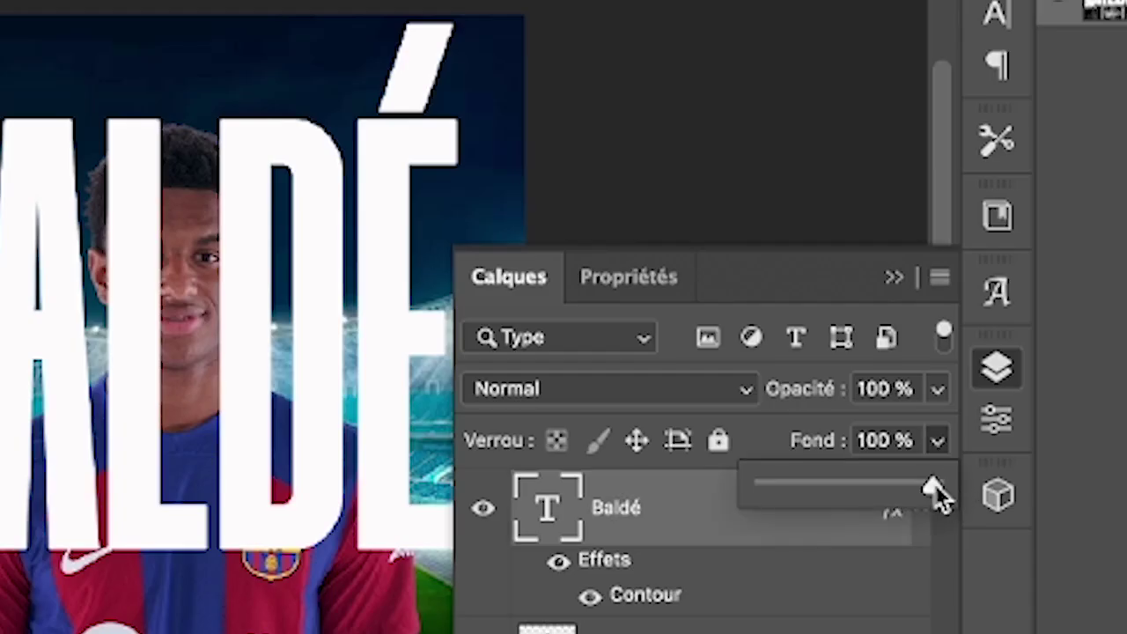
drag(935, 484, 760, 496)
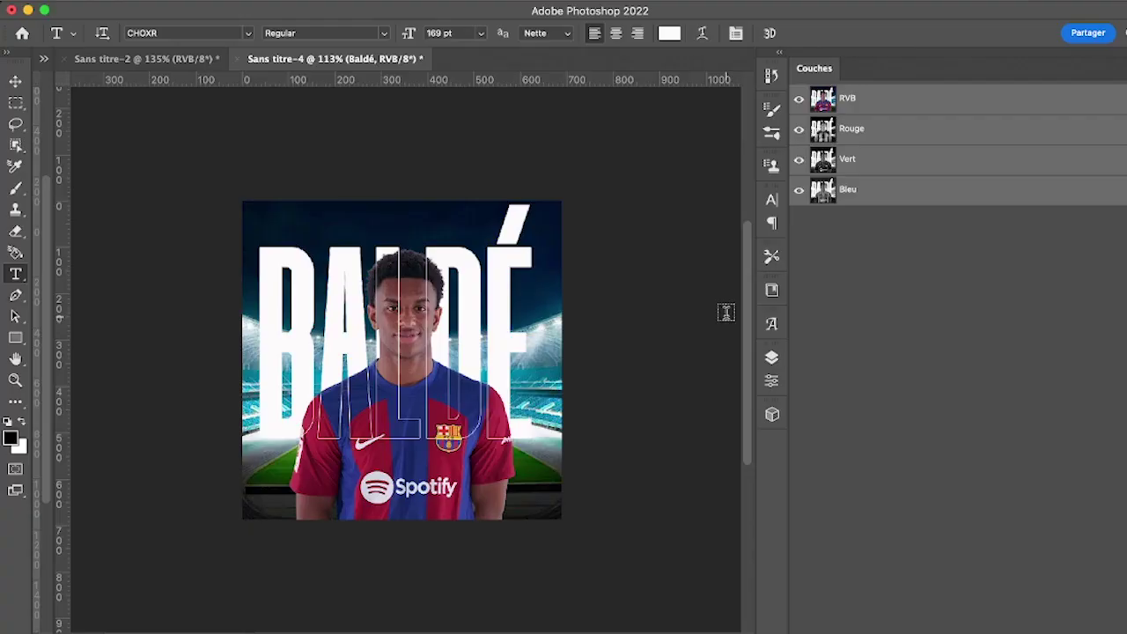
Set the Baldé stroke size to 2 px, briefly trying 8 px first
click(771, 356)
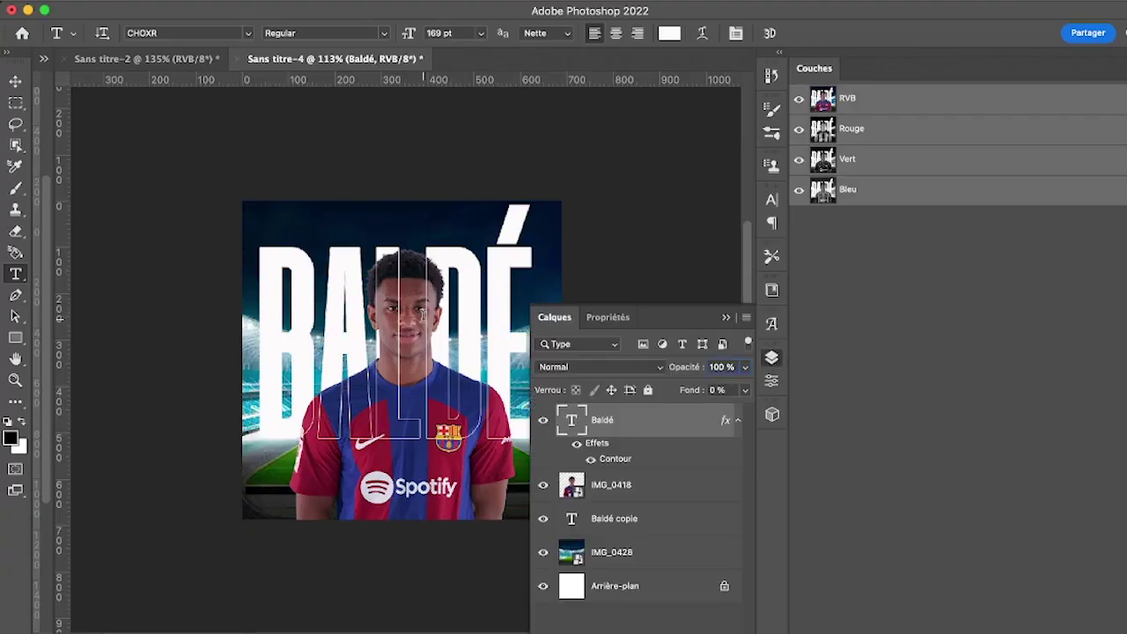
scroll(422, 313, up, 3)
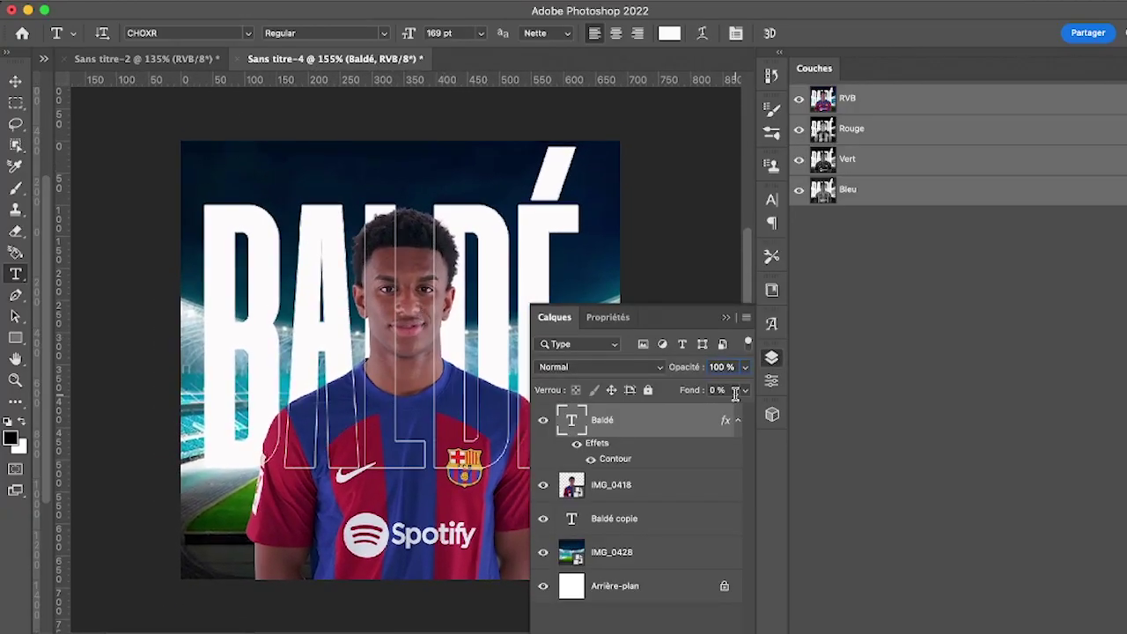
double_click(615, 459)
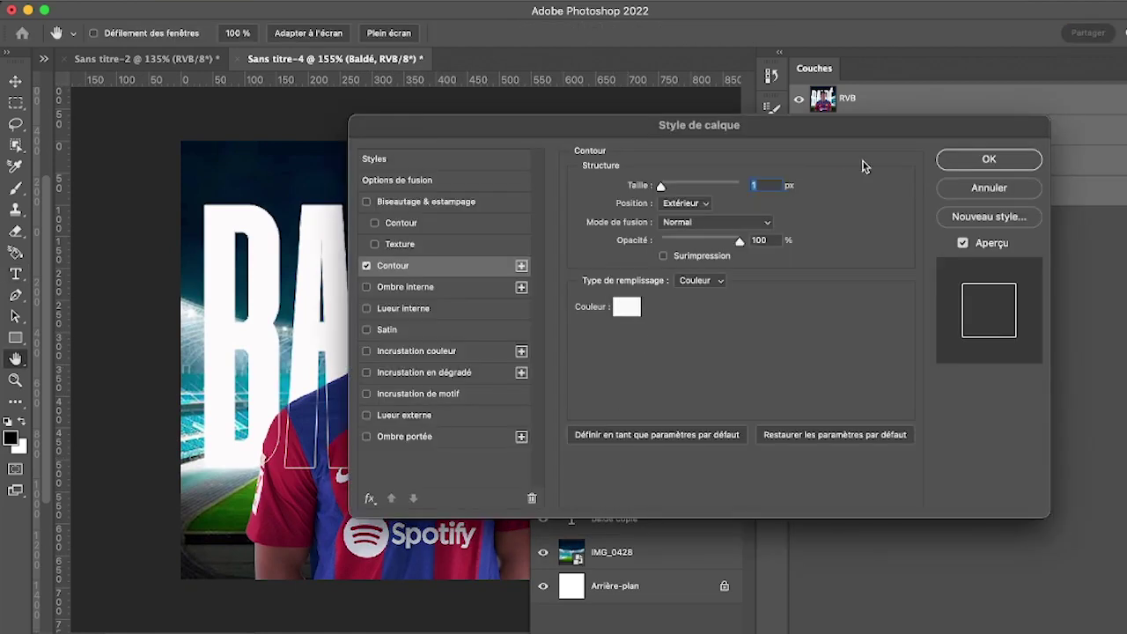
key(Up)
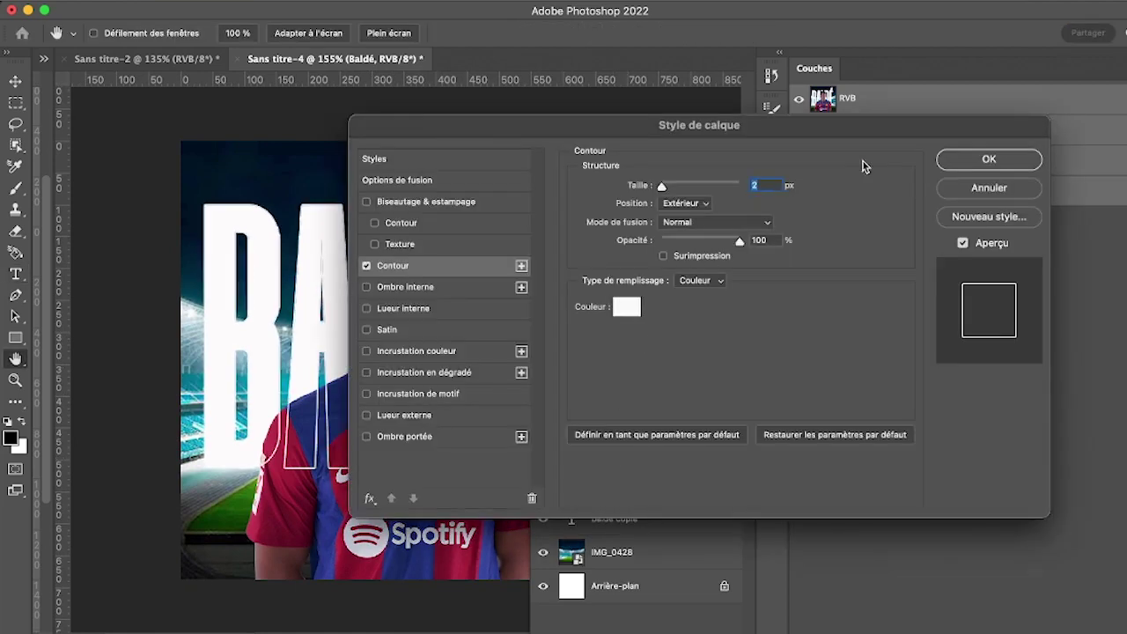
key(Return)
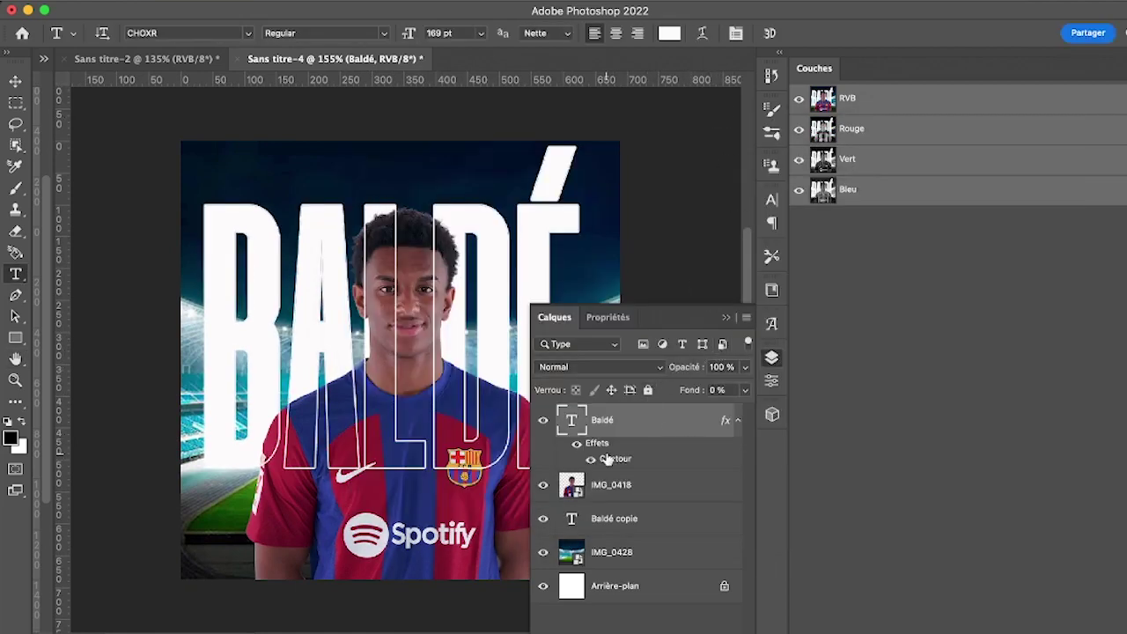
double_click(612, 459)
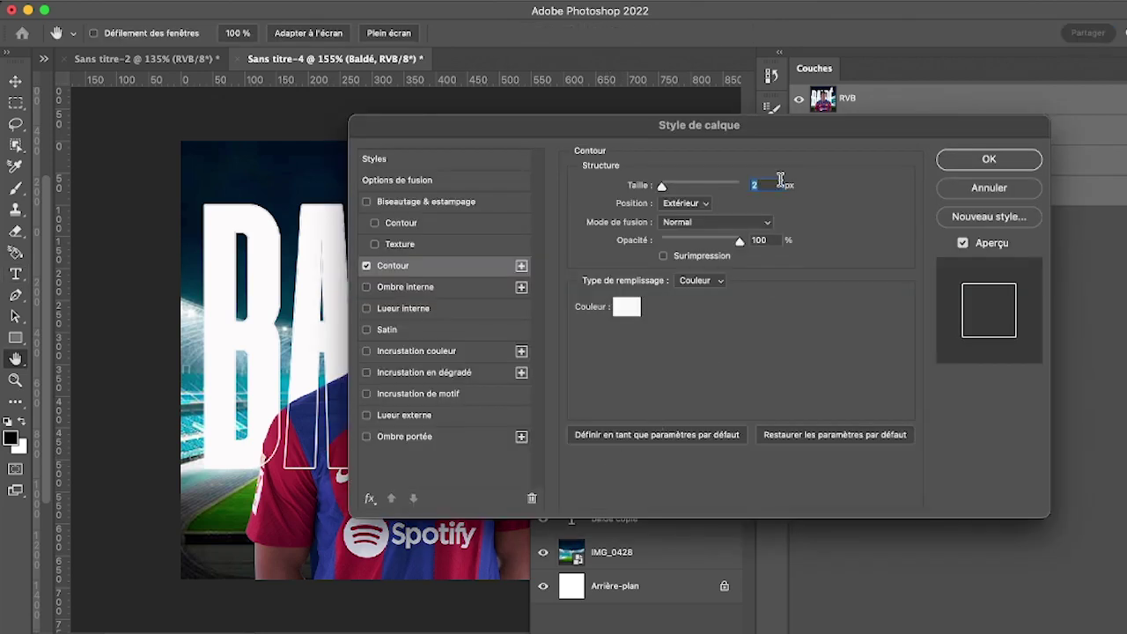
key(Up)
key(Up)
key(Up)
key(Up)
key(Up)
key(Up)
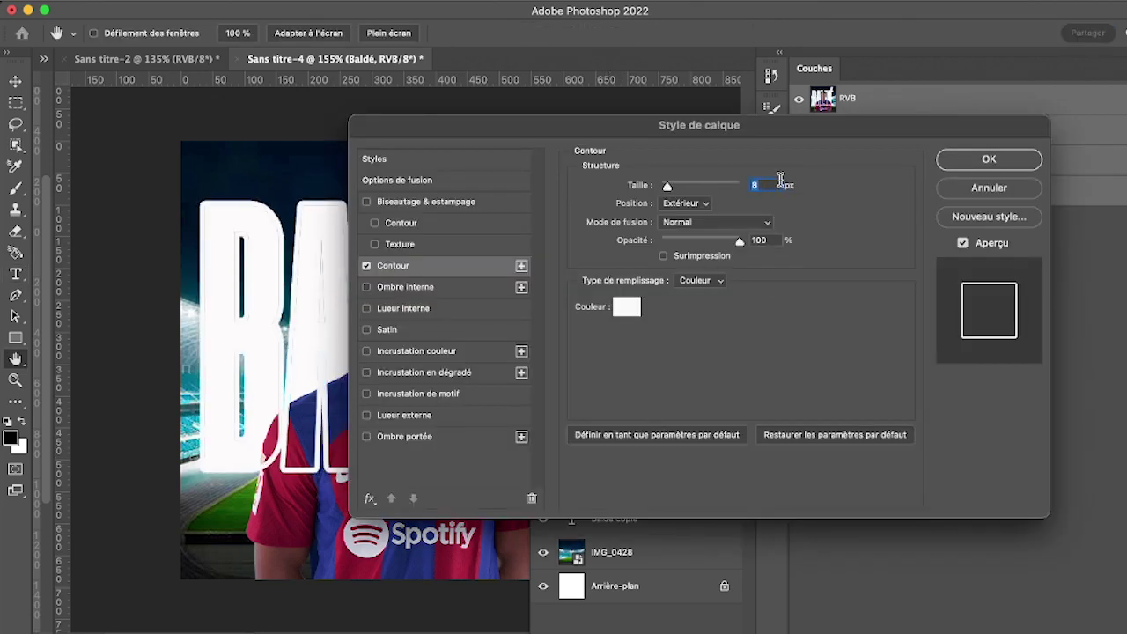
key(Down)
key(Down)
key(Down)
key(Down)
key(Down)
key(Down)
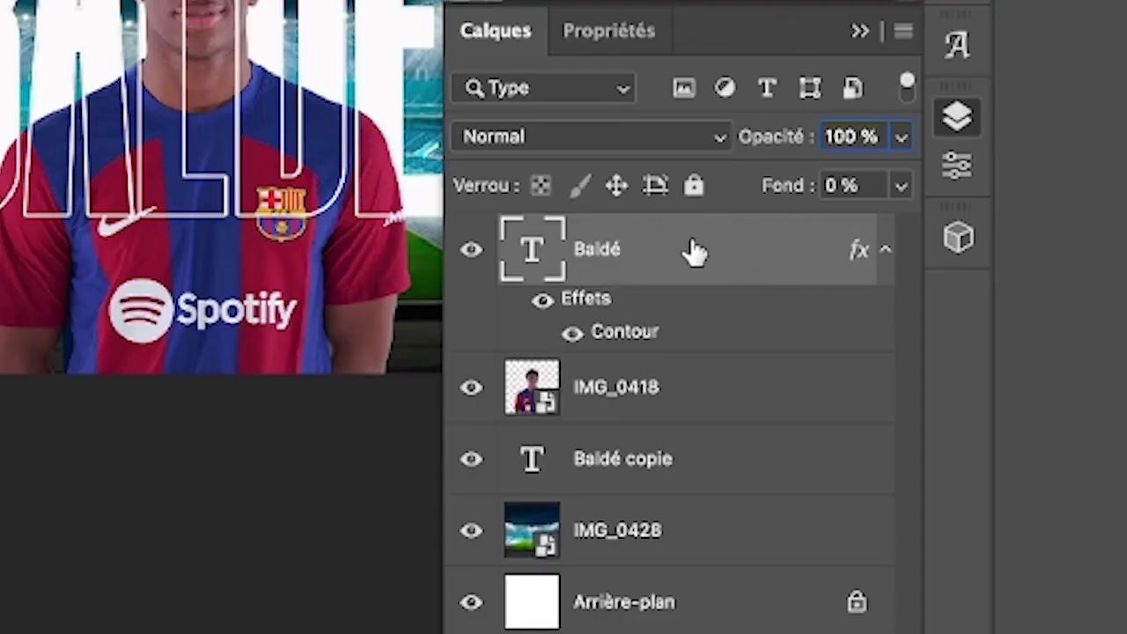
Convert the top Baldé outline layer into a smart object
right_click(693, 251)
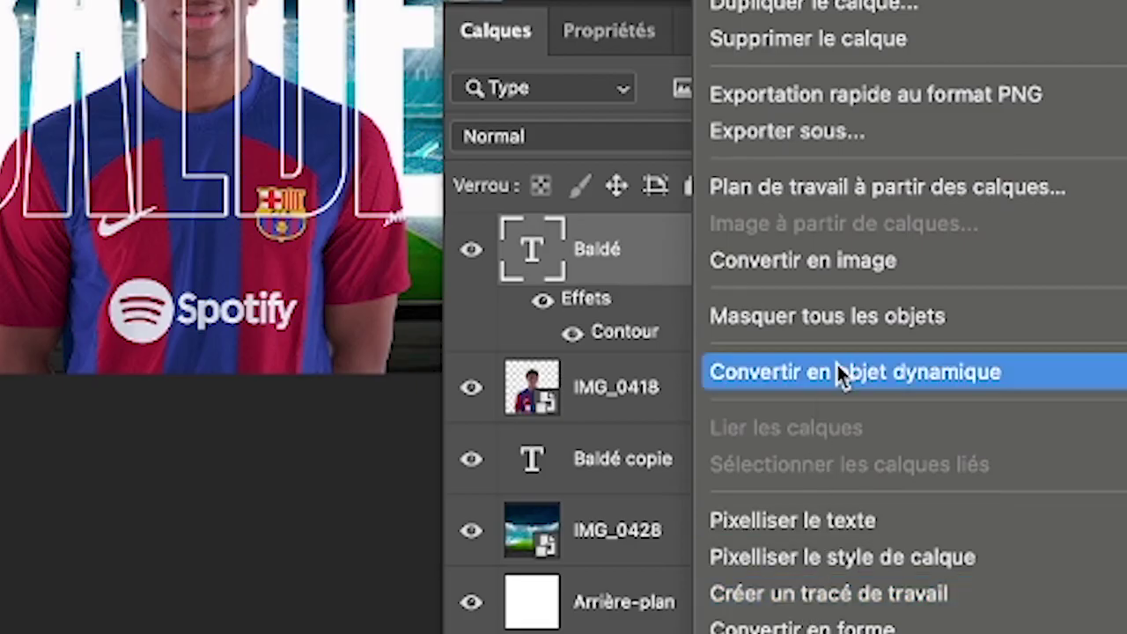
click(841, 374)
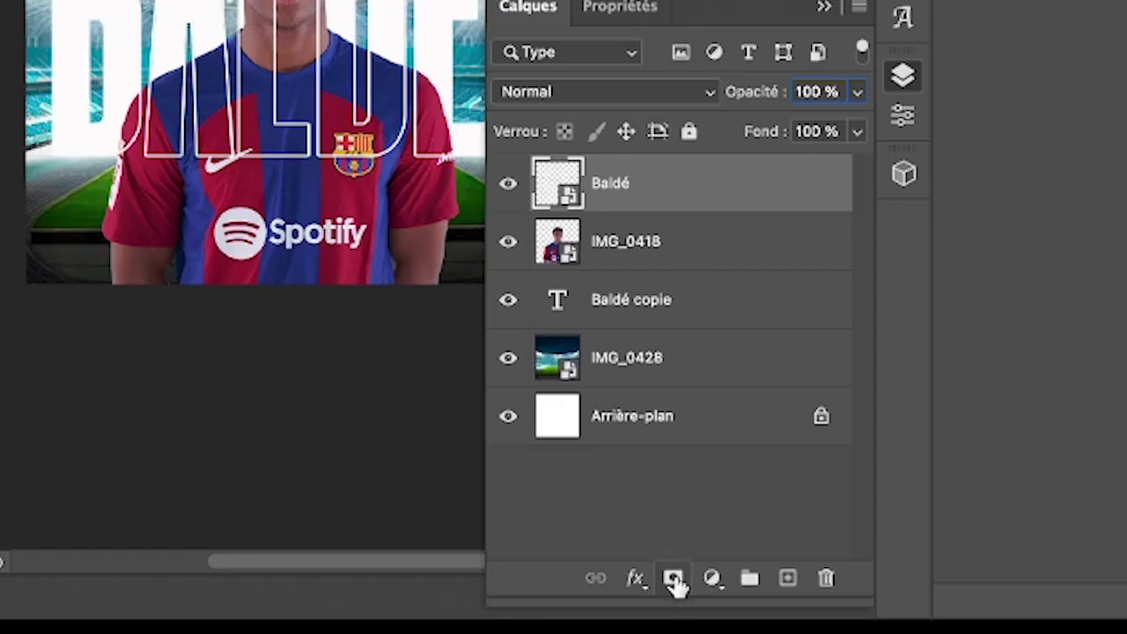
Add a layer mask to Baldé and paint out the outline over the player's face and head
click(672, 578)
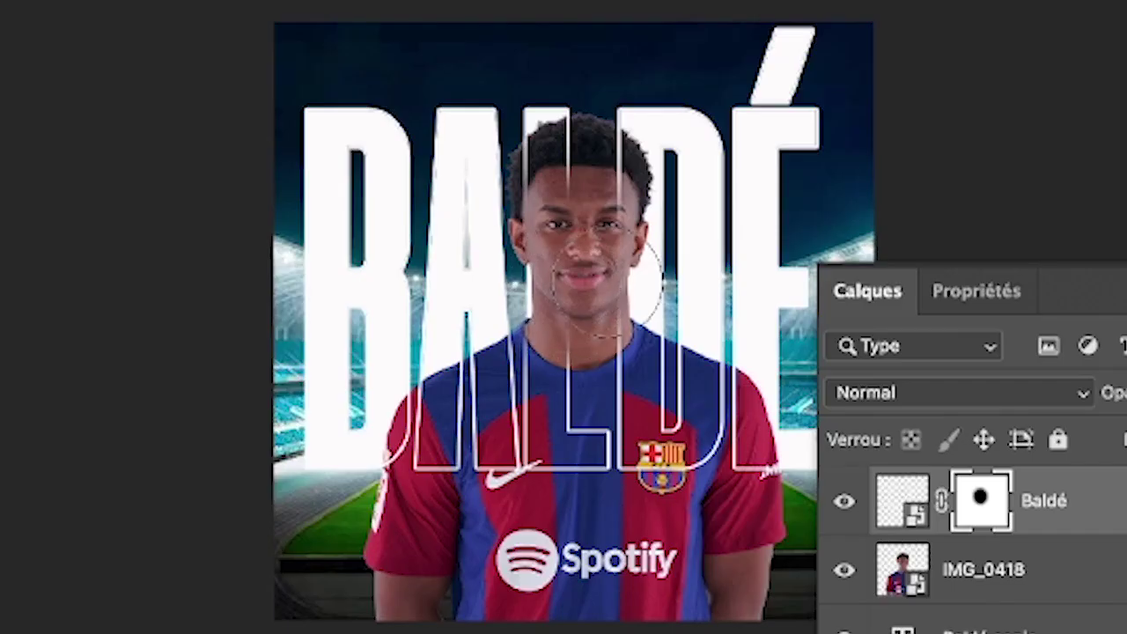
drag(607, 286, 596, 211)
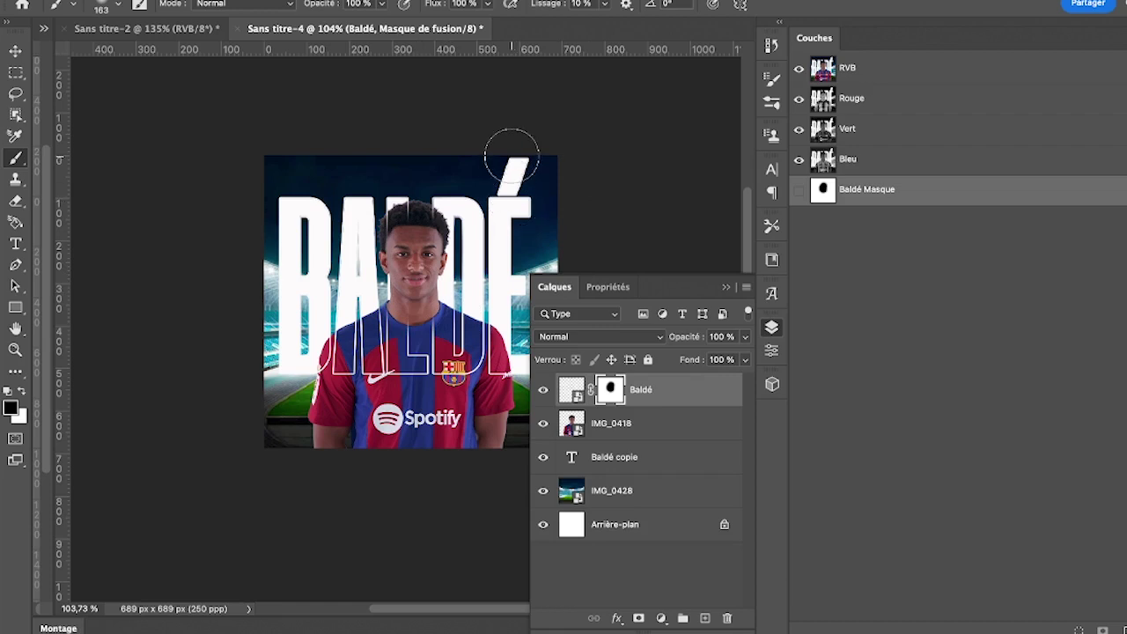
drag(511, 155, 423, 178)
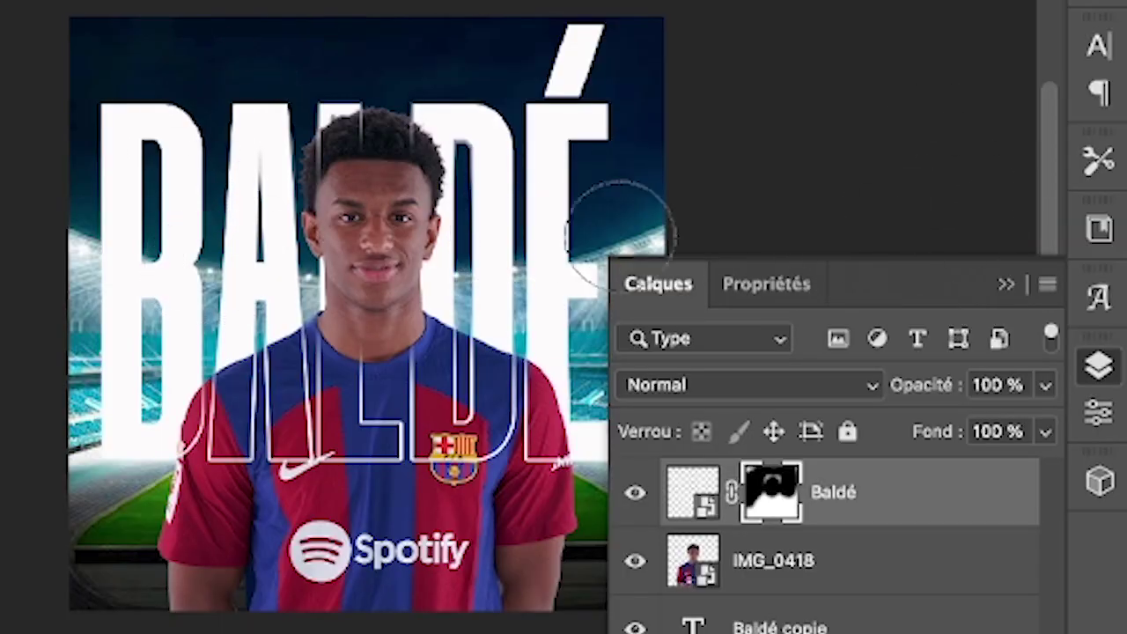
click(1007, 287)
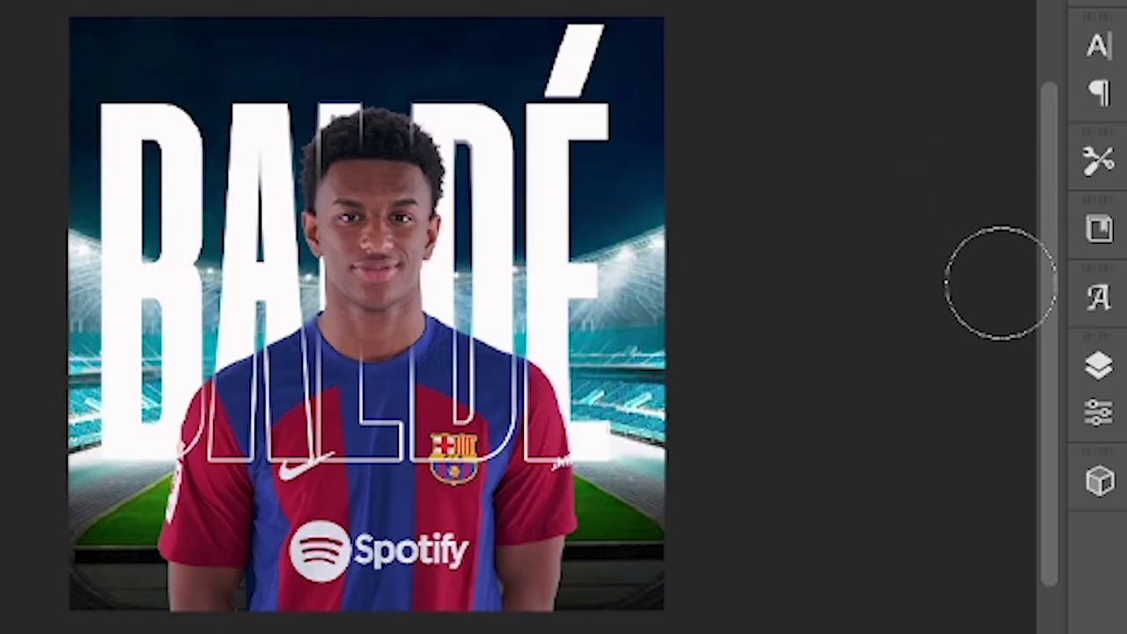